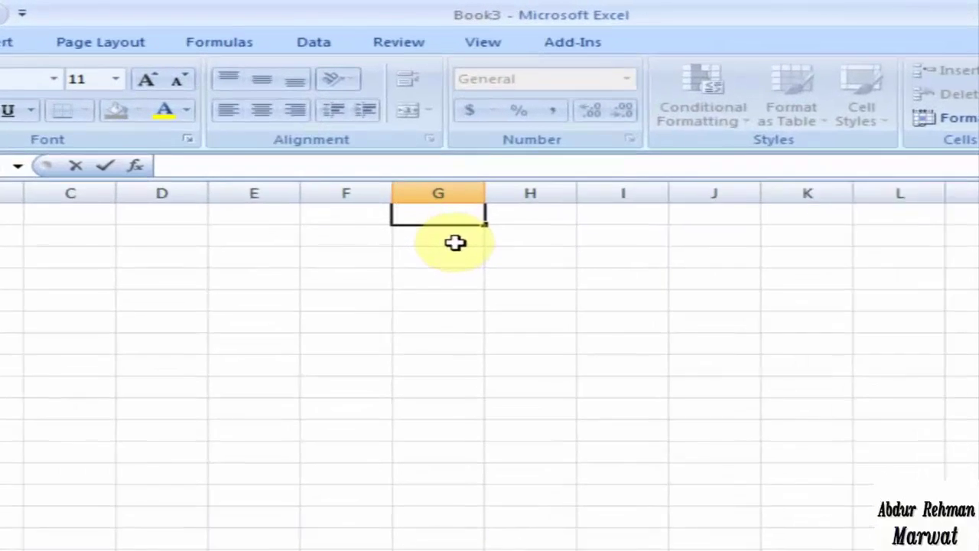
# Enter the heading "Alt Key" in cell G1 and set its font size to 48.
pyautogui.write('Alt Key')
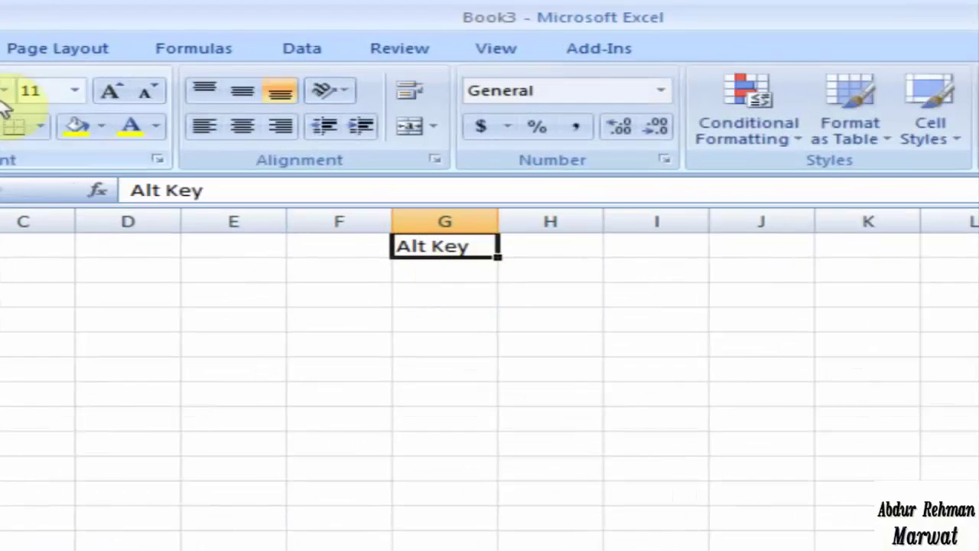
pyautogui.click(74, 91)
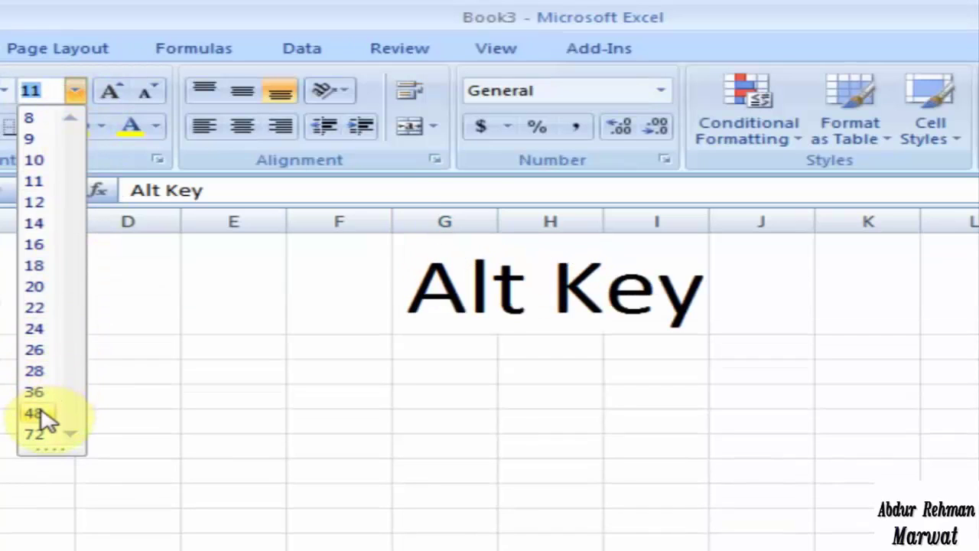
pyautogui.click(38, 412)
# Fill the heading cells G1 to I1 with yellow.
pyautogui.moveTo(643, 301); pyautogui.dragTo(443, 284)
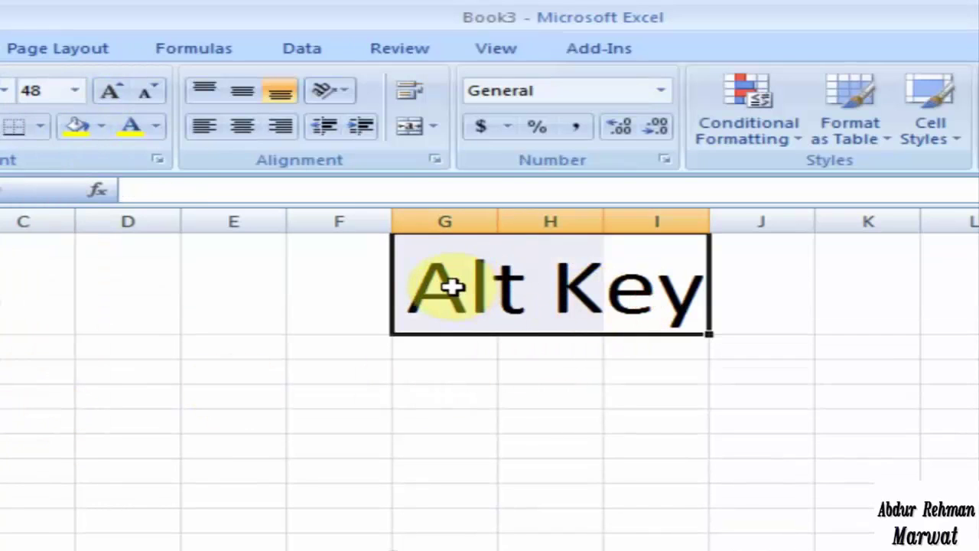
pyautogui.click(77, 126)
pyautogui.click(483, 368)
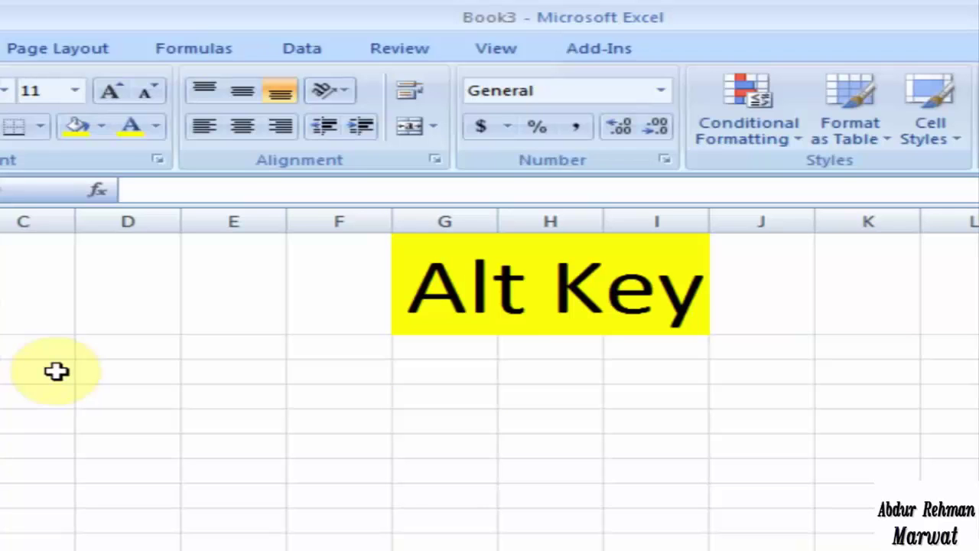
# Display the ribbon's access-key hints, including those for the Home commands.
pyautogui.press('alt')
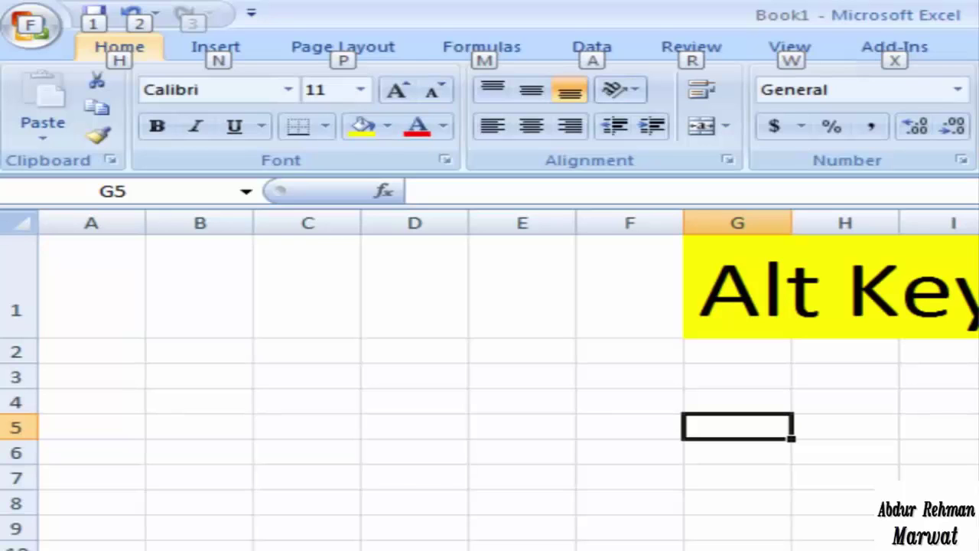
pyautogui.press('h')
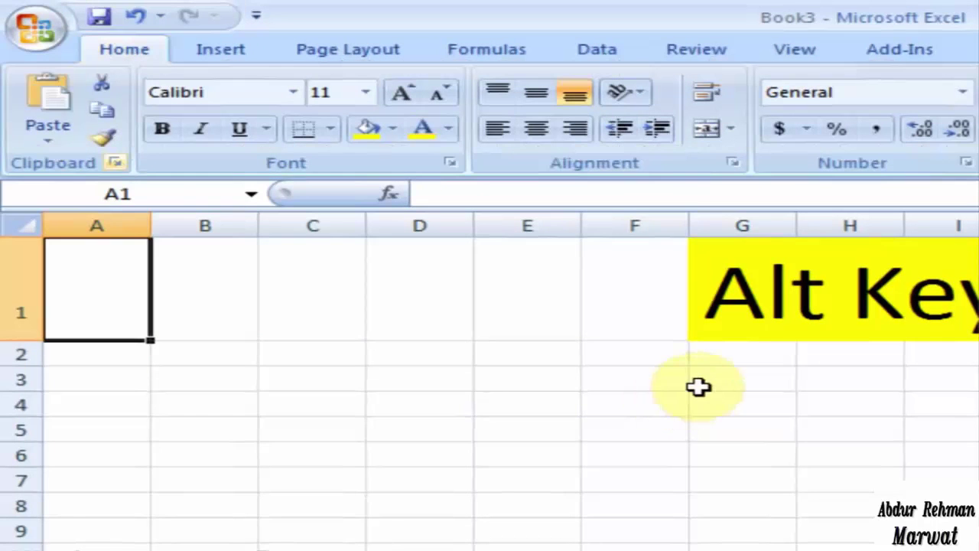
# Enter the labels AAA, BBB and CCC in cells G3 to G5.
pyautogui.click(708, 381)
pyautogui.write('AAA')
pyautogui.press('Return')
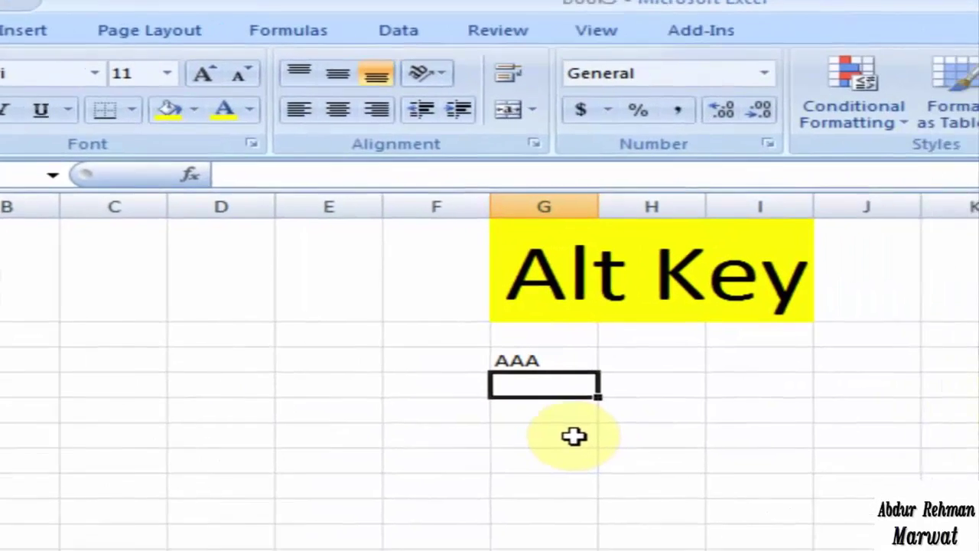
pyautogui.write('BBB')
pyautogui.press('Return')
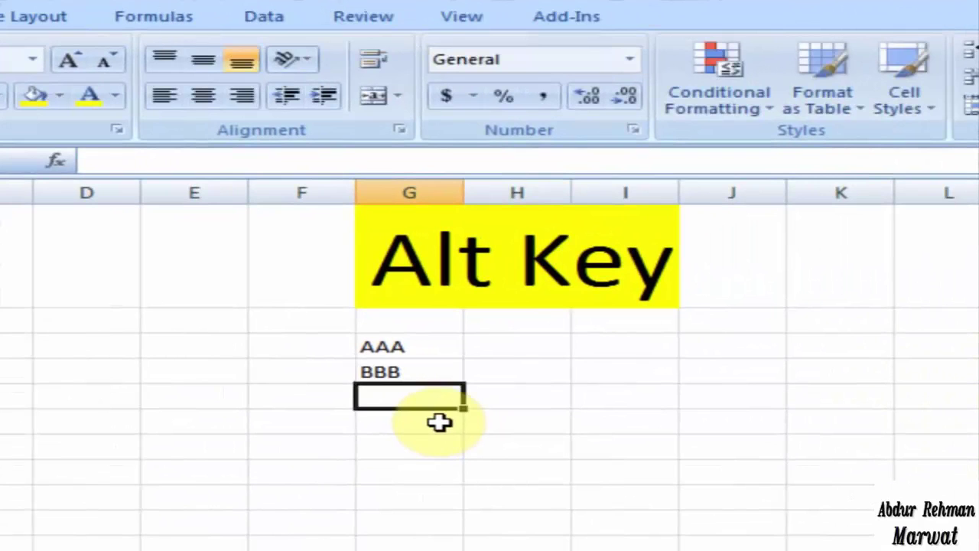
pyautogui.write('CCC')
pyautogui.press('Tab')
# Enter the numbers 123, 453 and 543 in cells H3 to H5 beside the labels.
pyautogui.press('Up')
pyautogui.press('Up')
pyautogui.write('123')
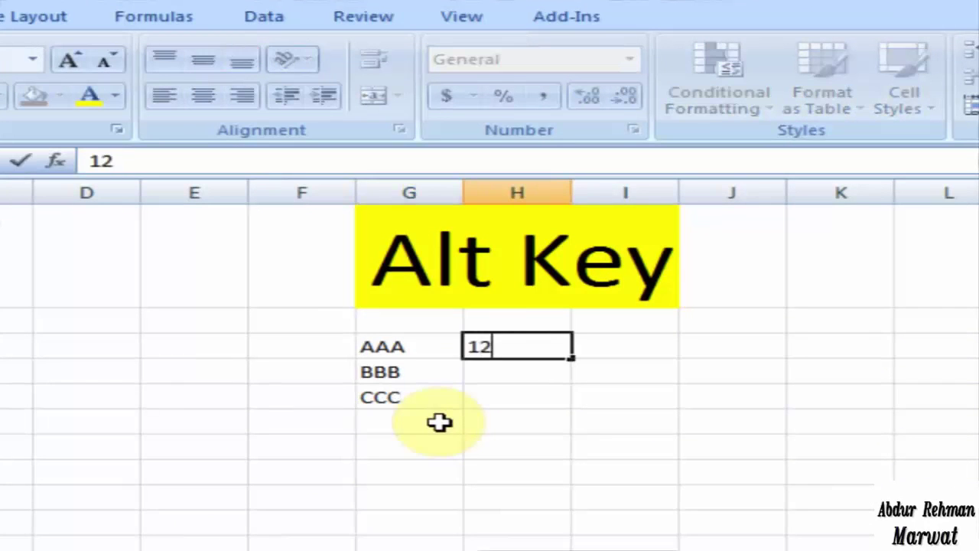
pyautogui.press('Return')
pyautogui.write('453')
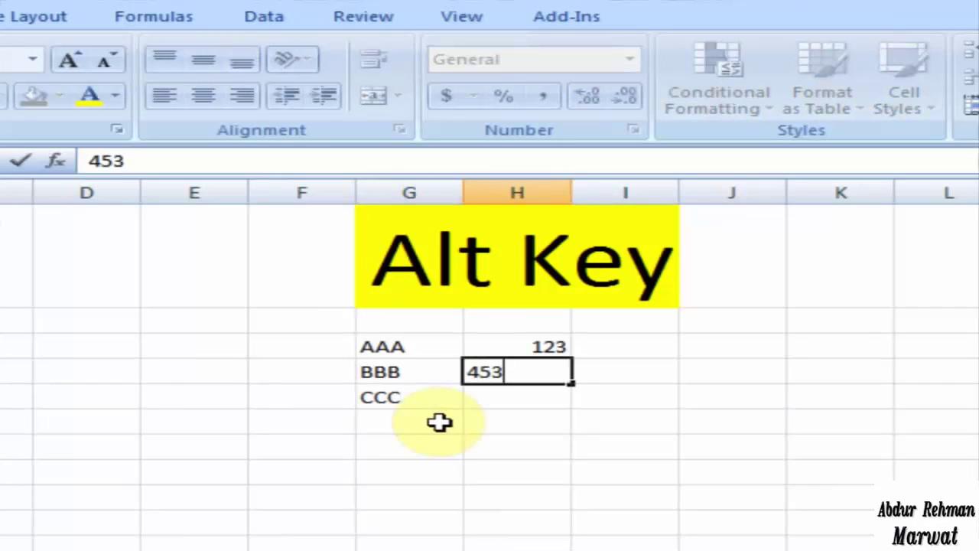
pyautogui.press('Return')
pyautogui.write('543')
pyautogui.press('Return')
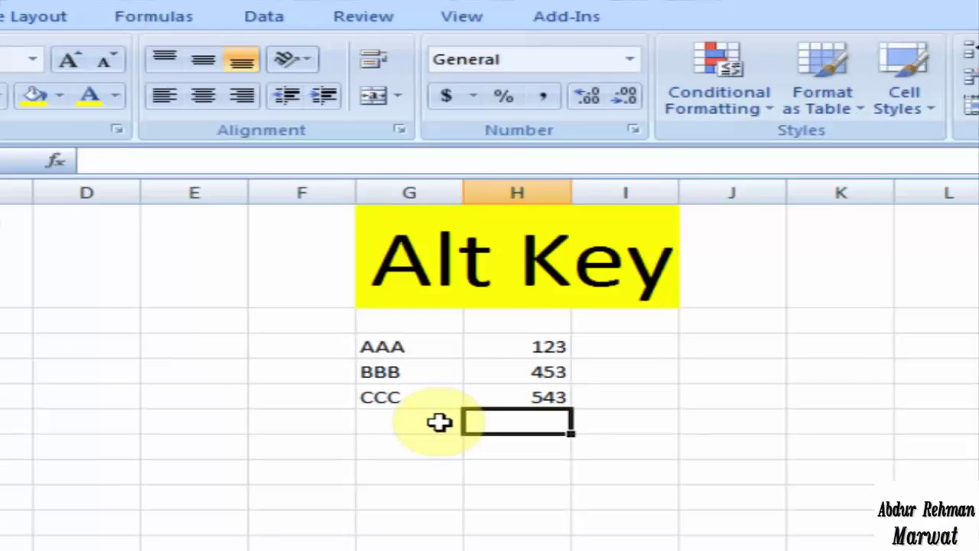
# Select the data range G3:H5 and make its text bold.
pyautogui.press('Up')
pyautogui.press('Up')
pyautogui.press('Up')
pyautogui.press('Left')
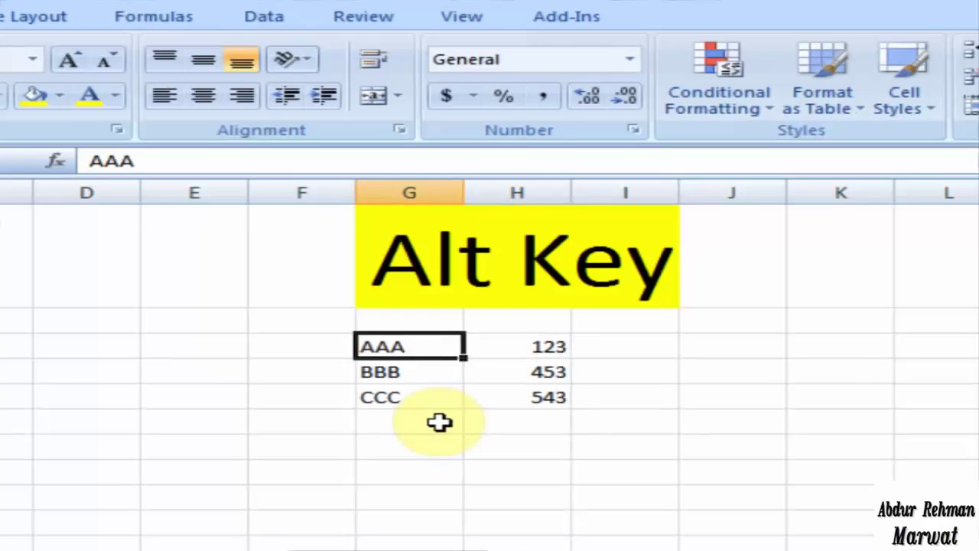
pyautogui.hotkey('shift', 'Down')
pyautogui.hotkey('shift', 'Down')
pyautogui.hotkey('shift', 'Down')
pyautogui.hotkey('shift', 'Up')
pyautogui.hotkey('shift', 'Right')
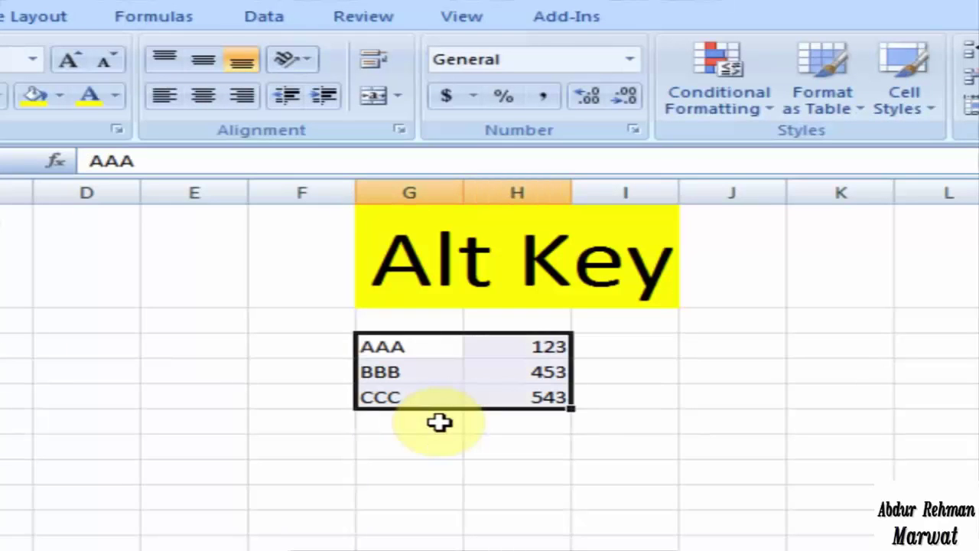
pyautogui.press('alt')
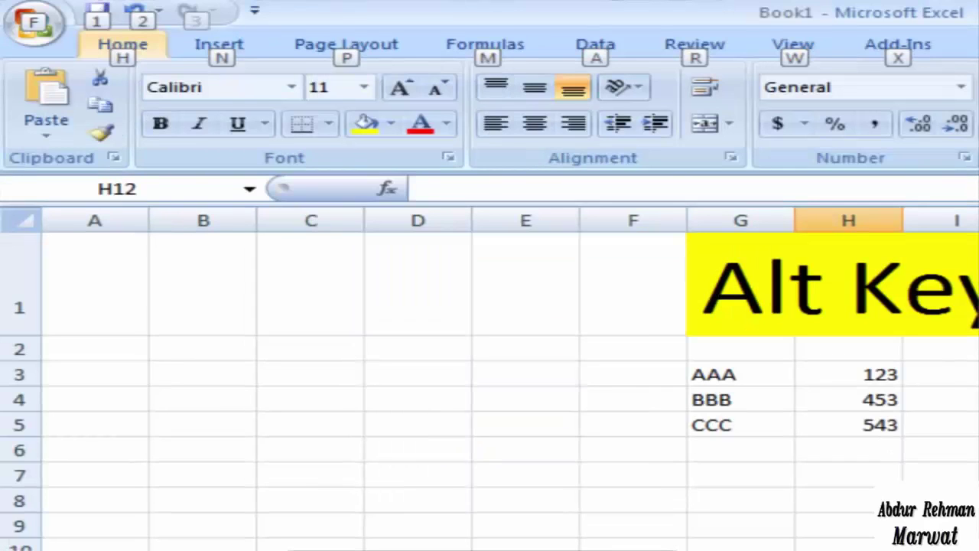
pyautogui.press('h')
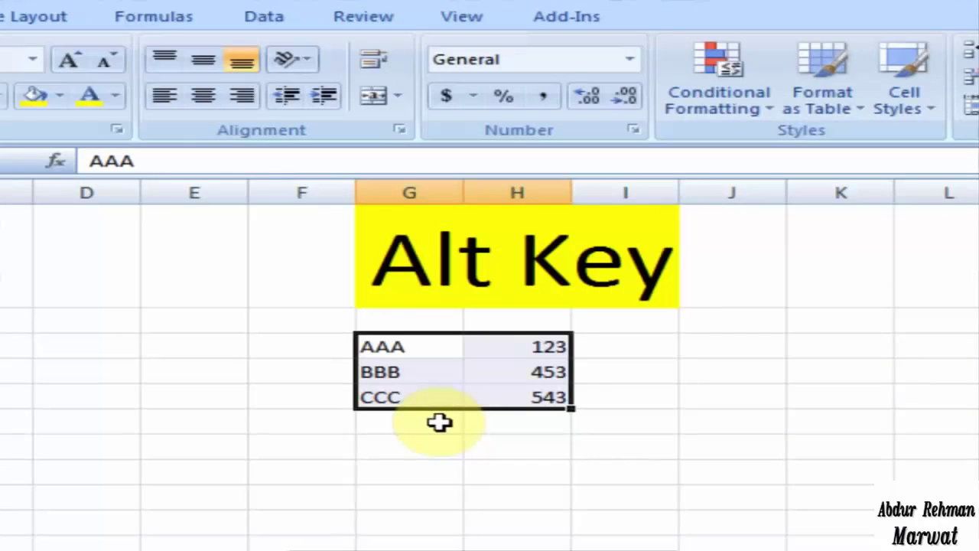
pyautogui.hotkey('ctrl', 'b')
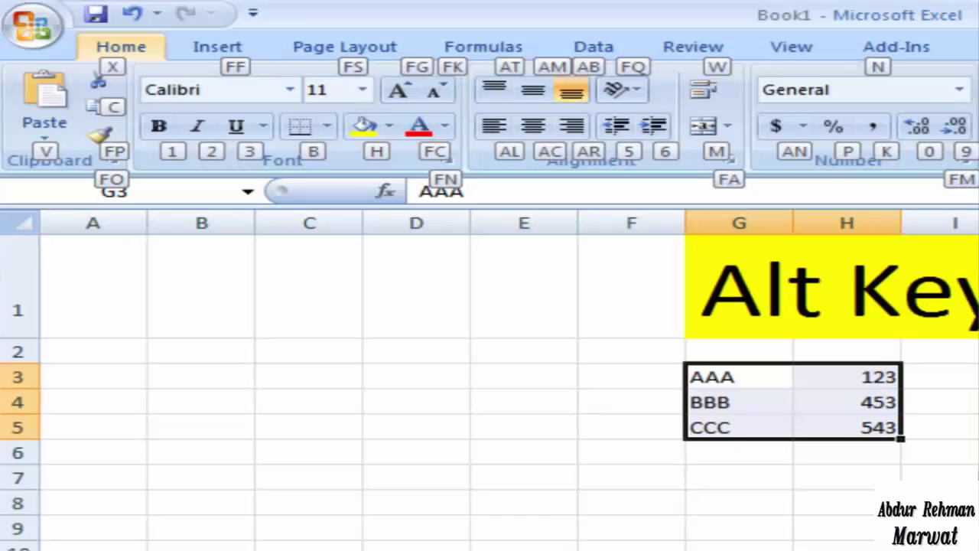
# Set the font size of G3:H5 to 35 and auto-fit the width of column G.
pyautogui.press('f')
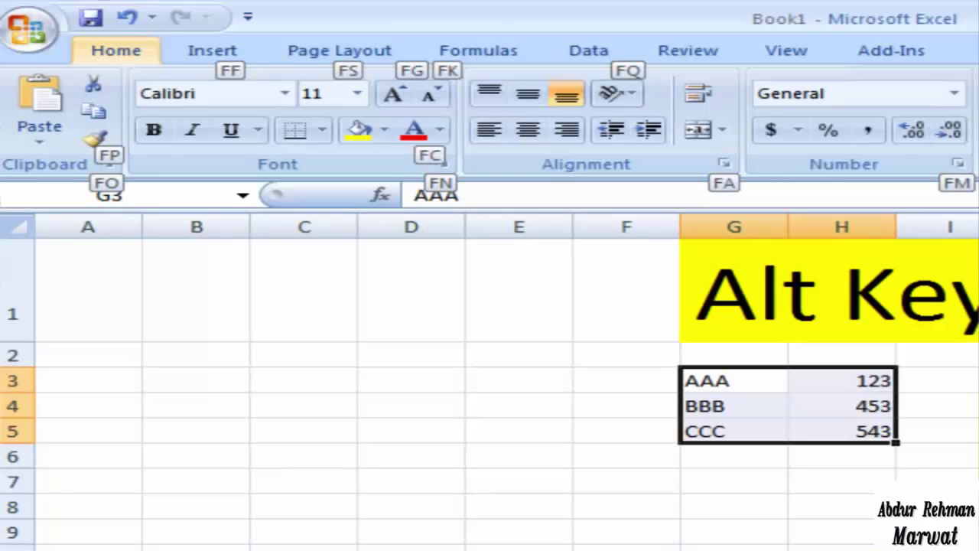
pyautogui.press('alt')
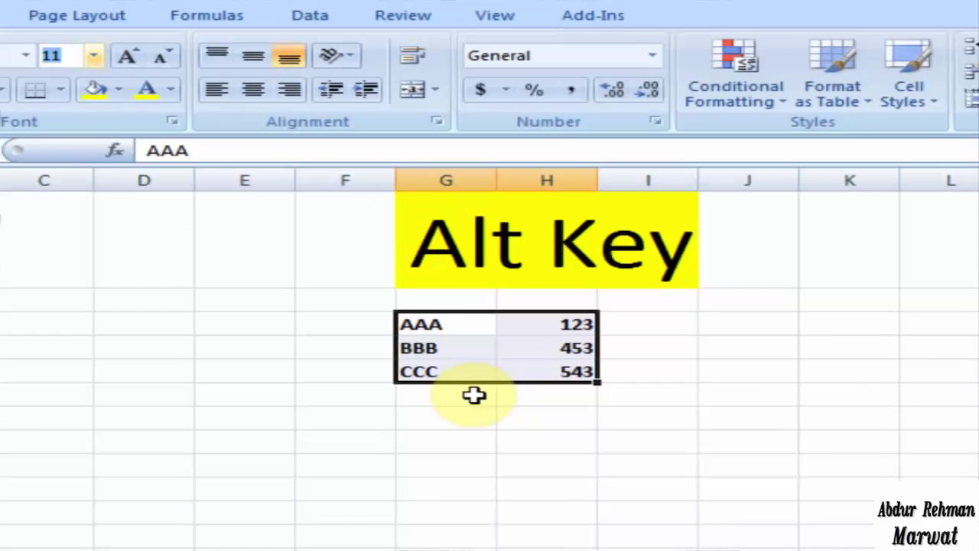
pyautogui.write('35')
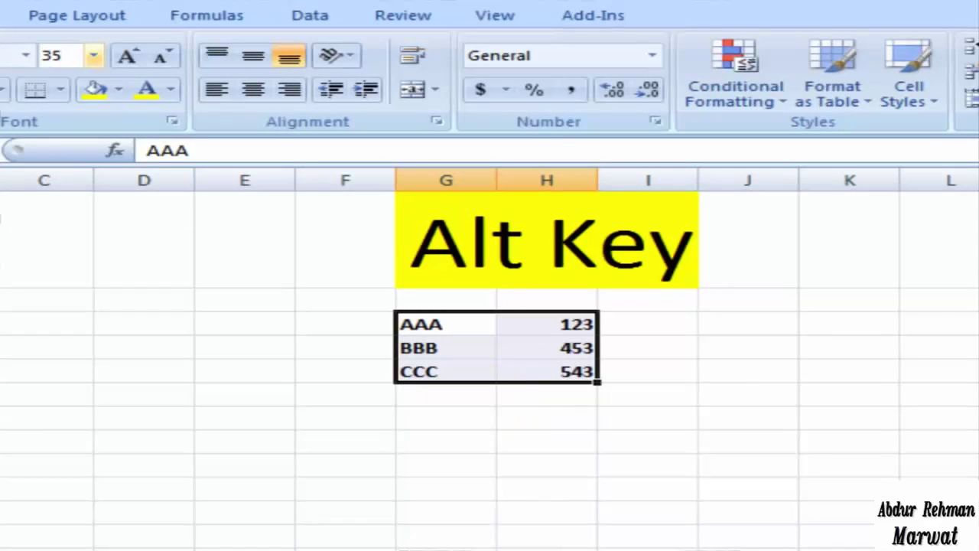
pyautogui.press('Return')
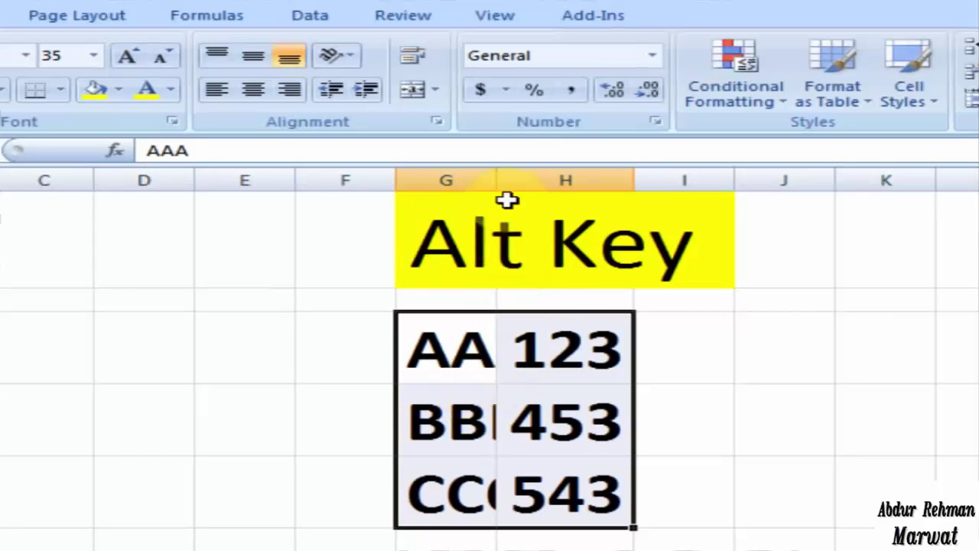
pyautogui.doubleClick(497, 179)
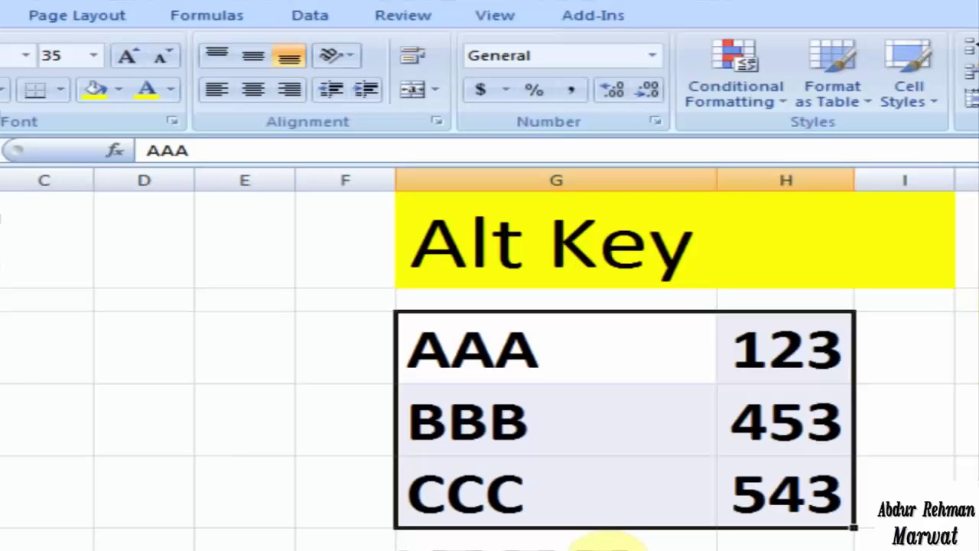
# Show the ribbon's access-key hints with the G3:H5 range still selected.
pyautogui.press('alt')
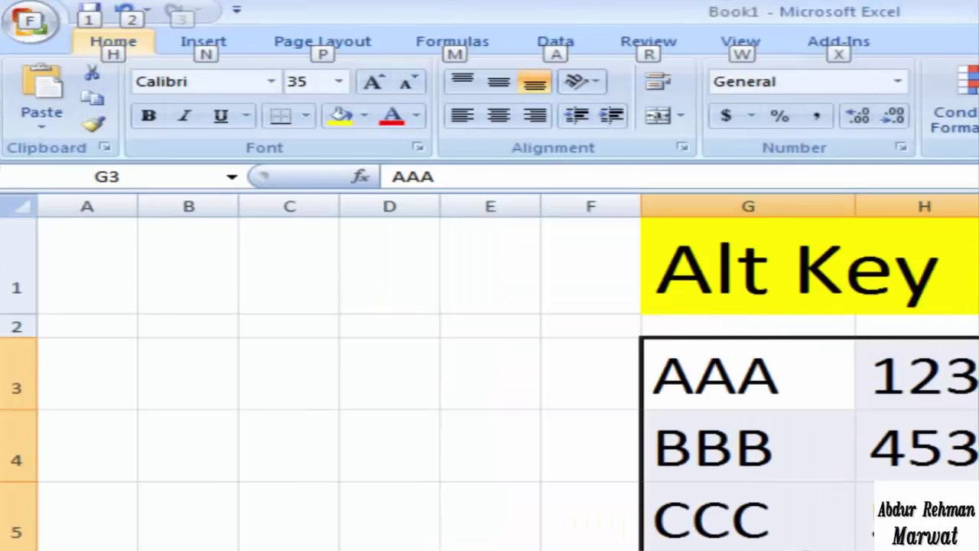